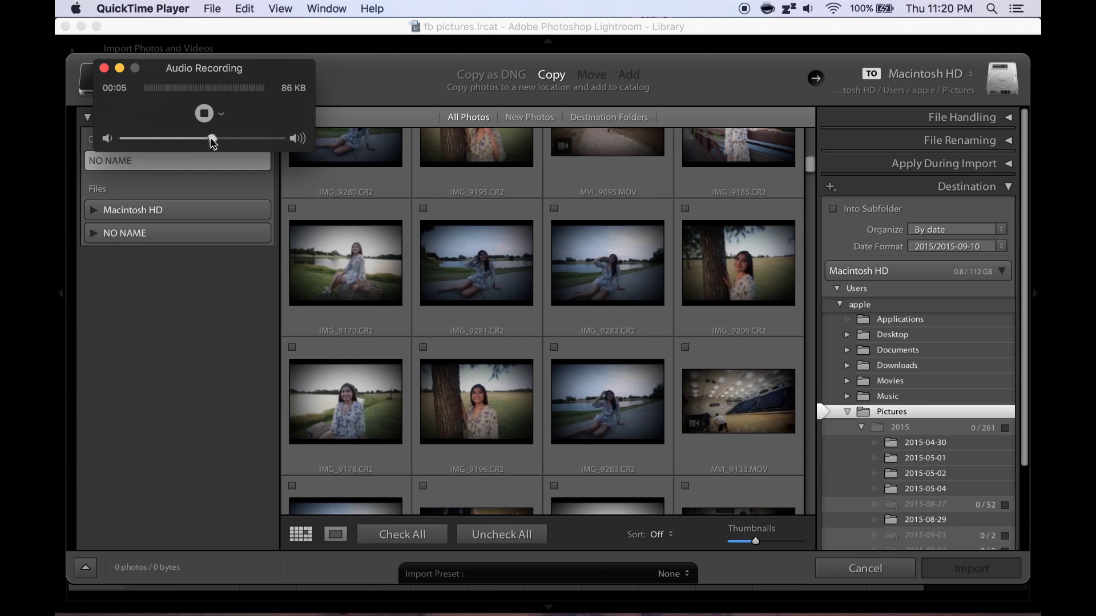
Step: Turn the QuickTime audio recording volume all the way down and minimize the recording window
drag(211, 139, 121, 140)
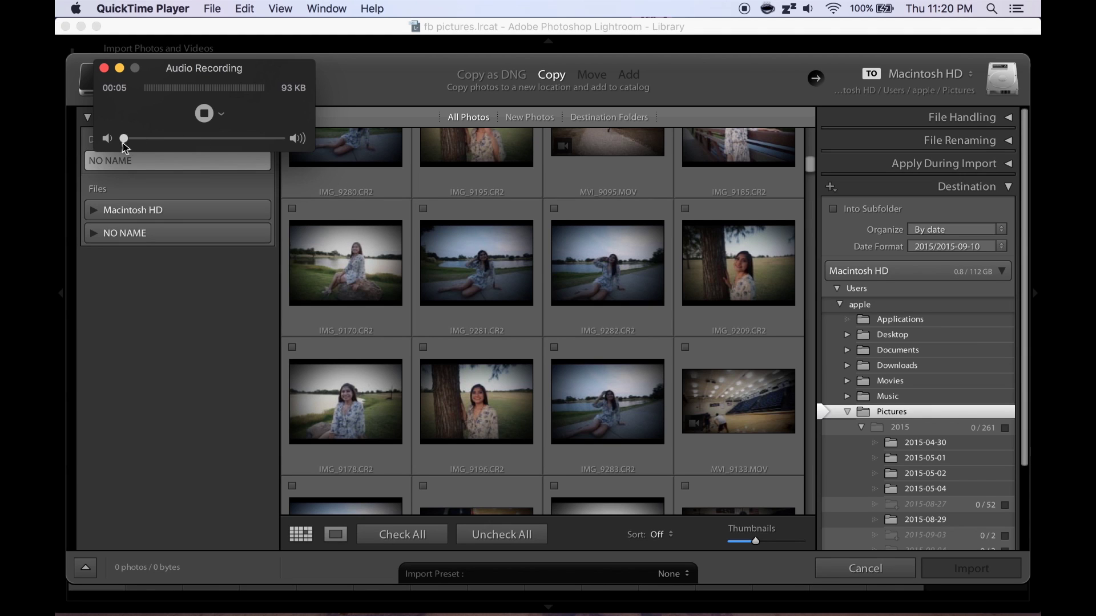
click(119, 68)
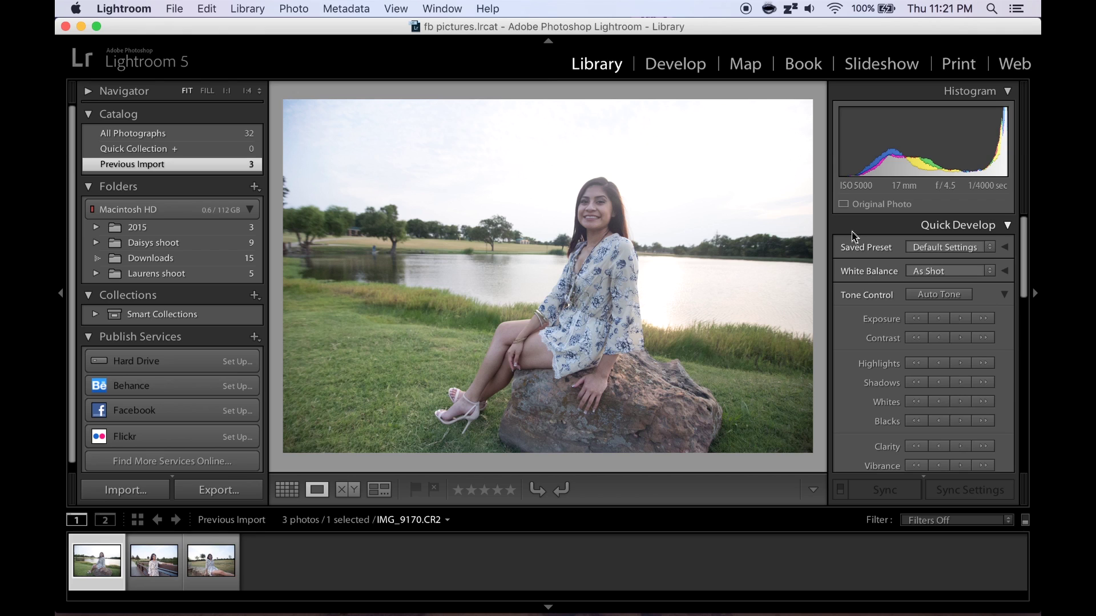
Step: In Develop, sample a neutral spot on the dress for a custom white balance of Temp 7250, Tint +5
key(r)
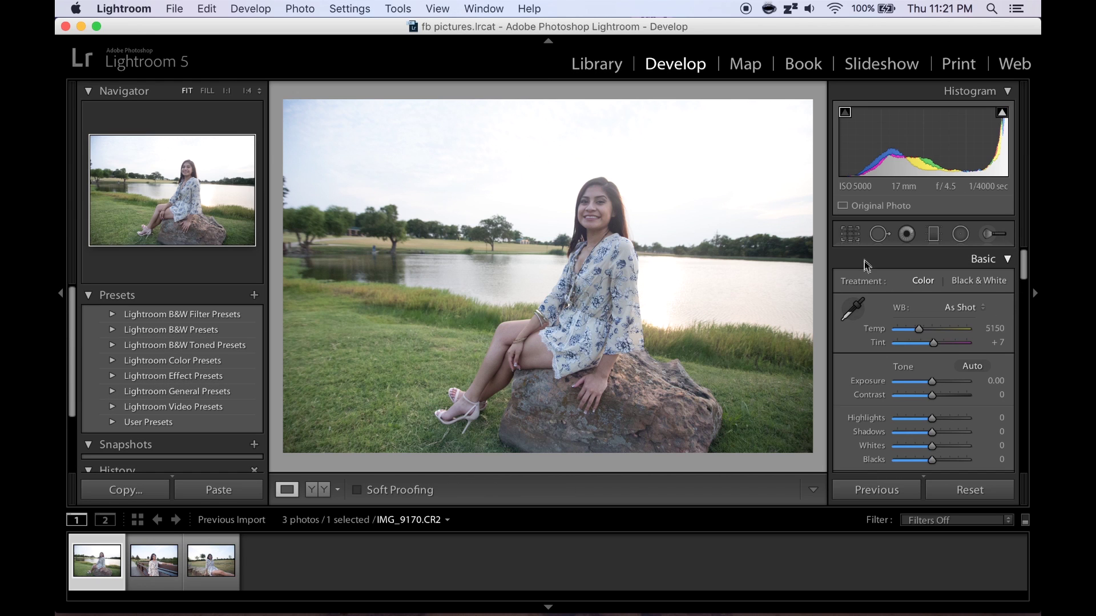
click(854, 308)
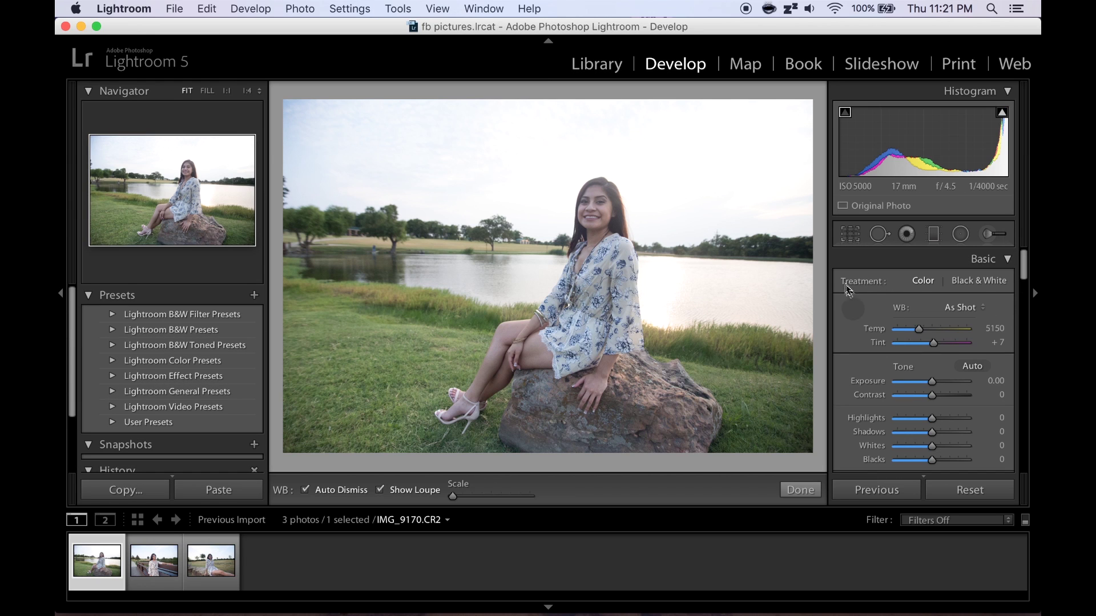
click(853, 308)
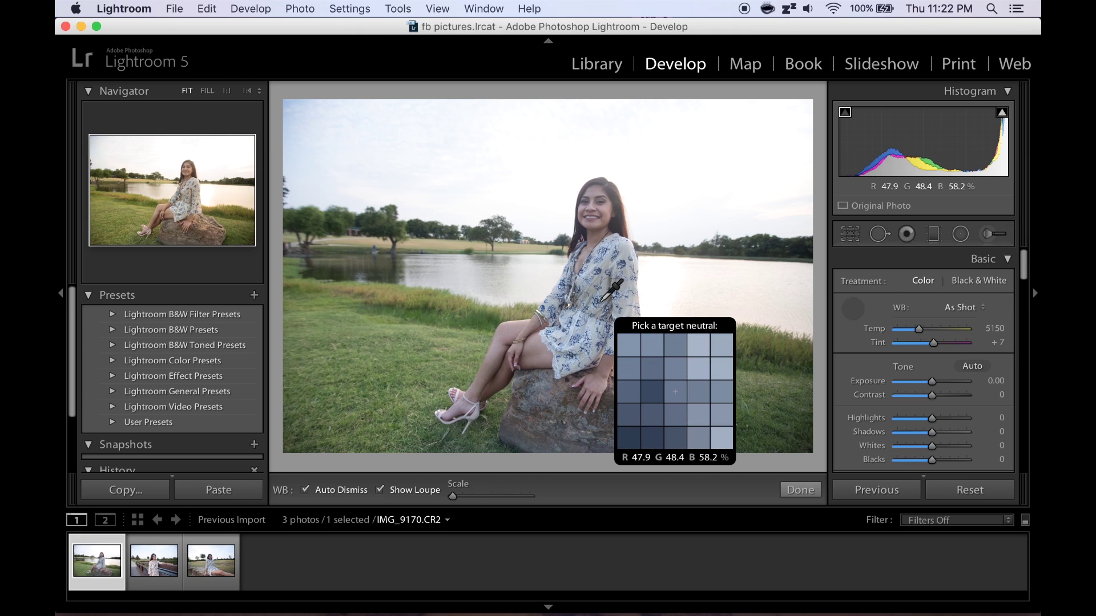
click(601, 301)
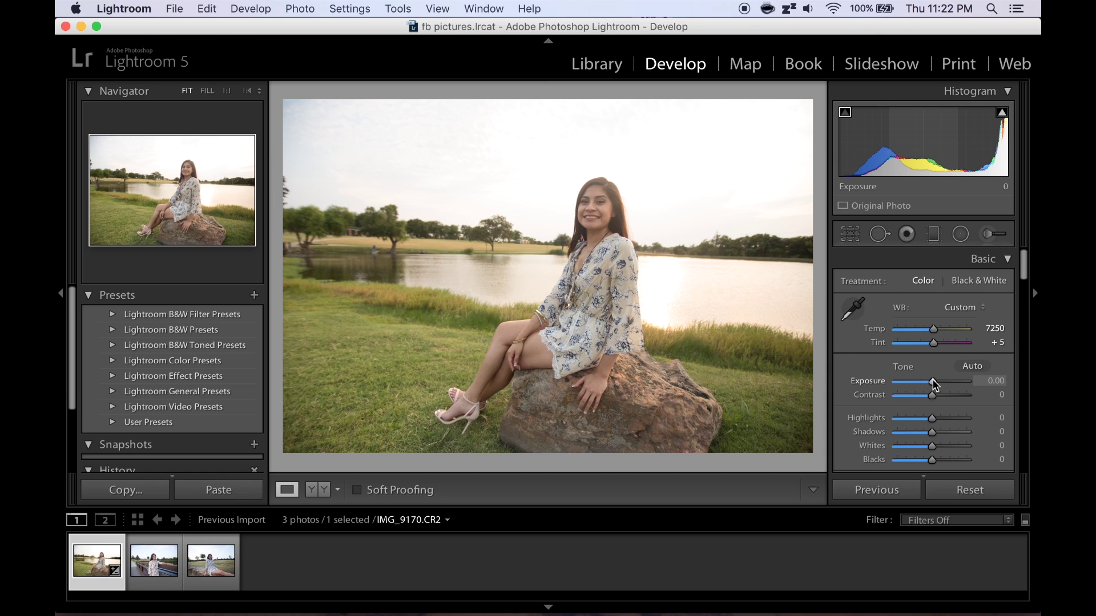
Step: Set Exposure to −0.25 and Contrast to +8 in the Basic panel
drag(934, 385, 932, 385)
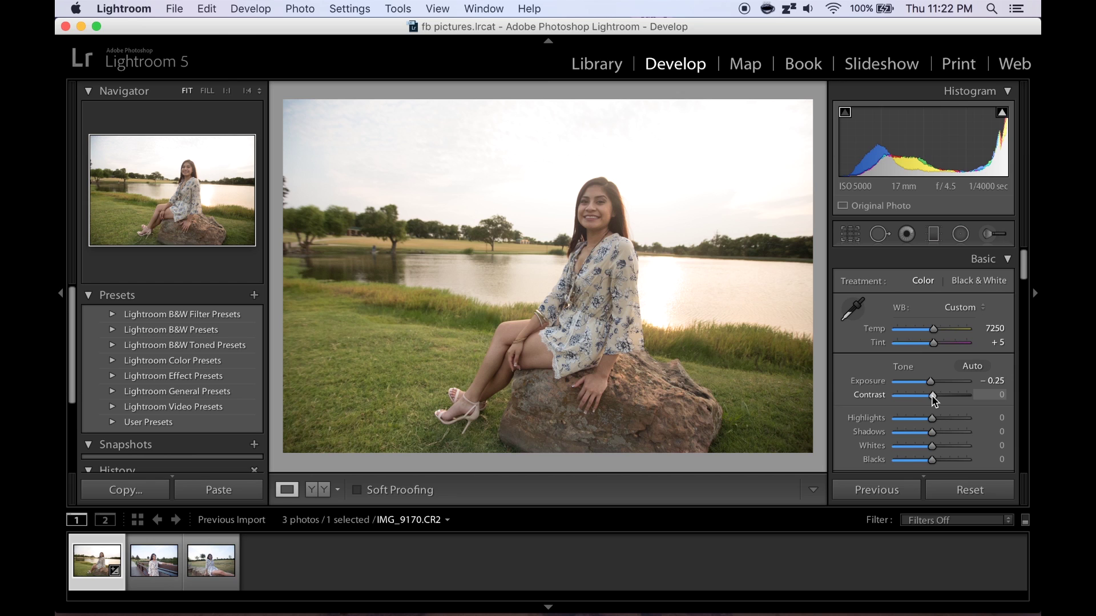
drag(932, 394, 935, 394)
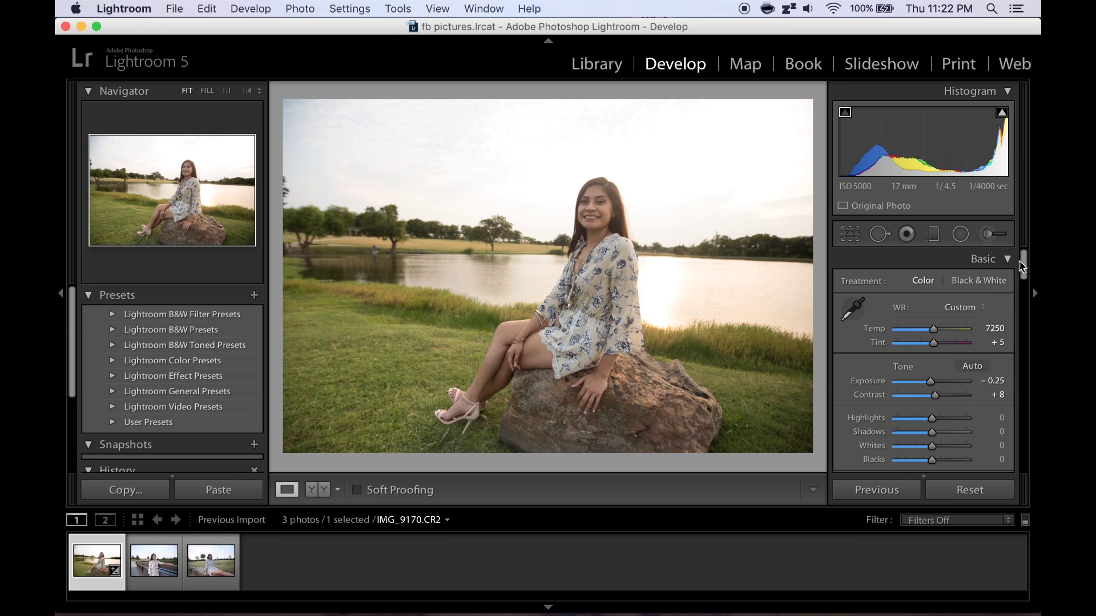
scroll(1021, 265, down, 4)
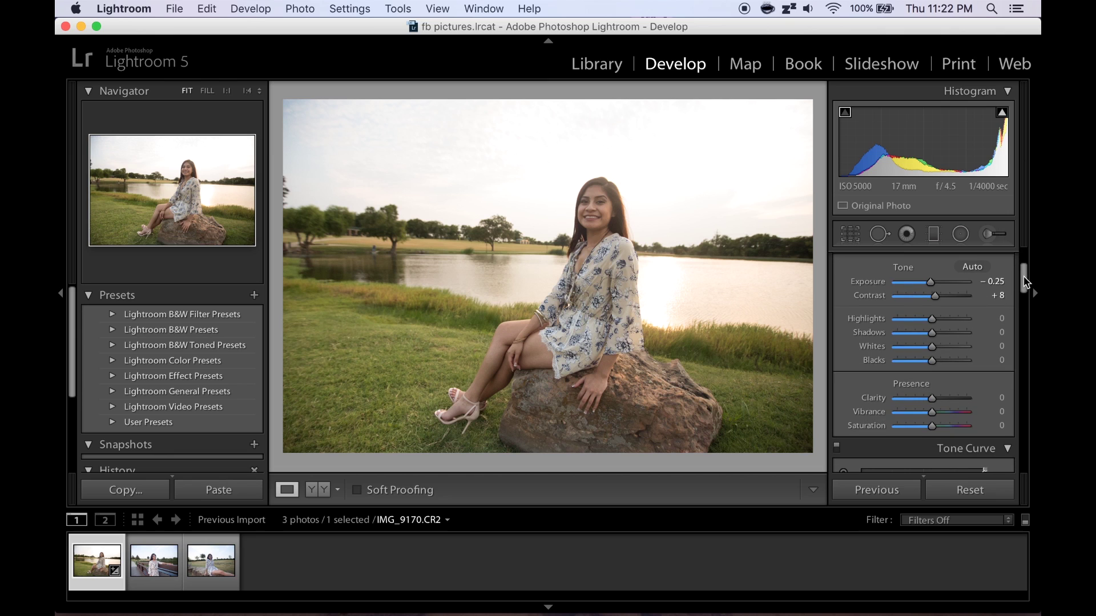
Step: Raise Shadows to +27 and pull Blacks down to −29
click(941, 334)
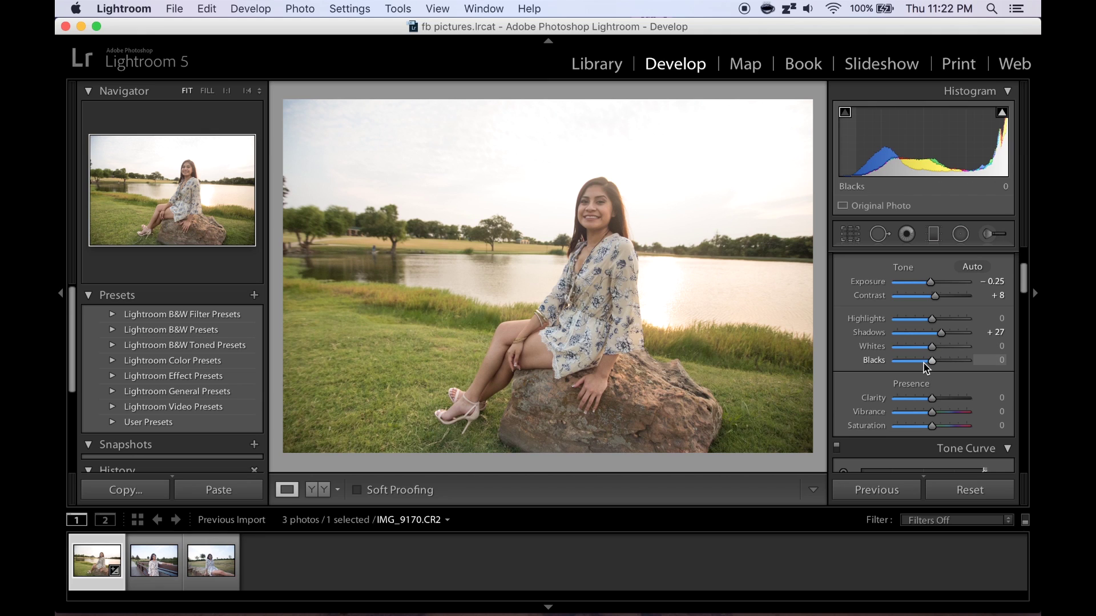
click(925, 361)
drag(925, 361, 921, 362)
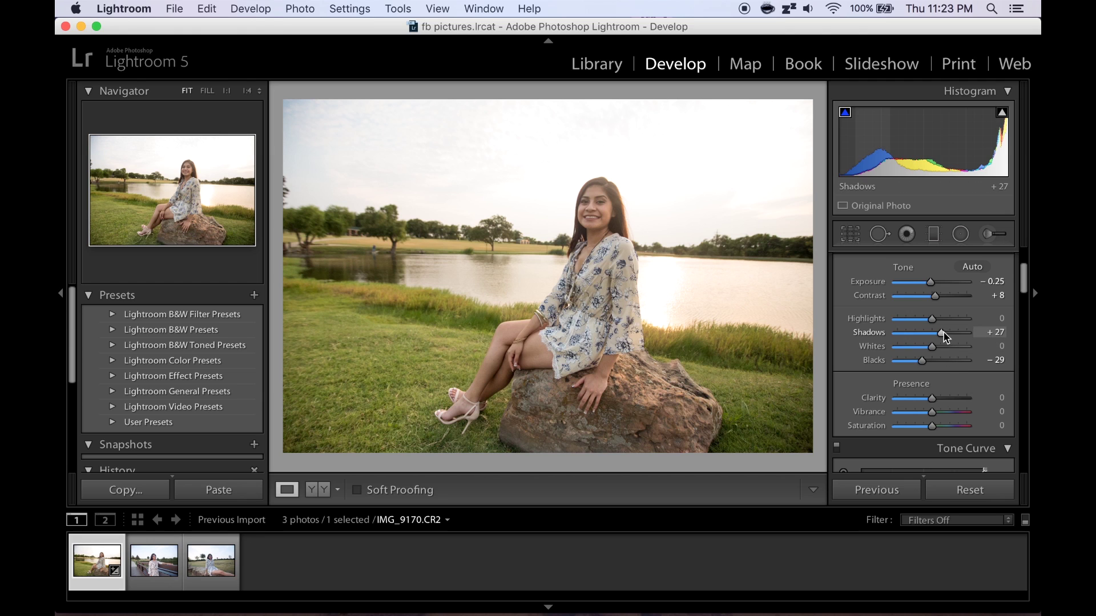
drag(1024, 282, 1024, 297)
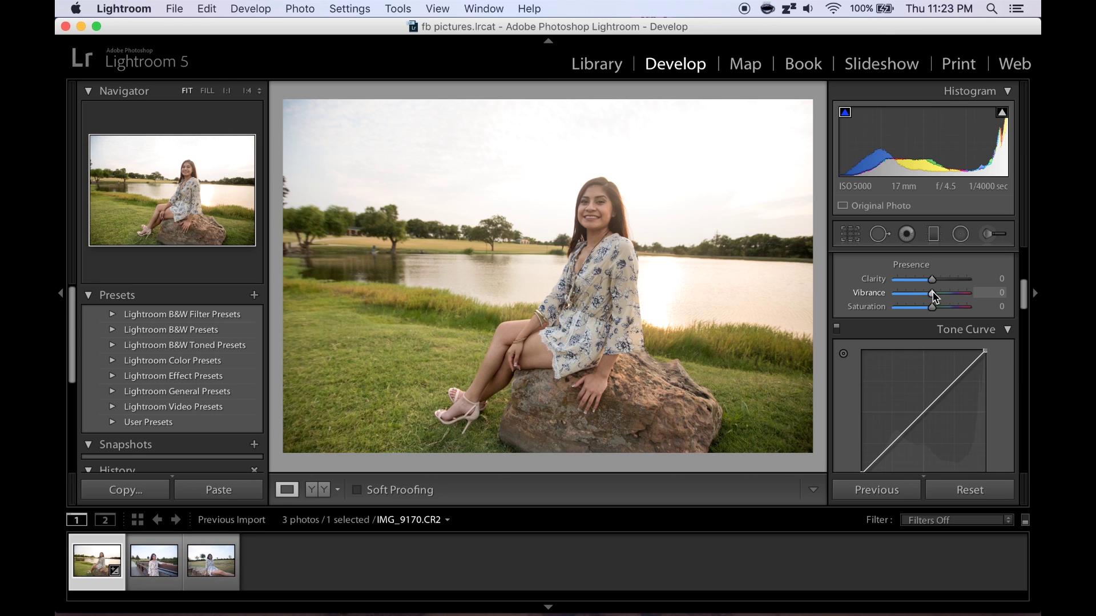
Step: Undo a trial Vibrance increase and set Saturation to +28 instead
drag(934, 295, 941, 297)
key(super+z)
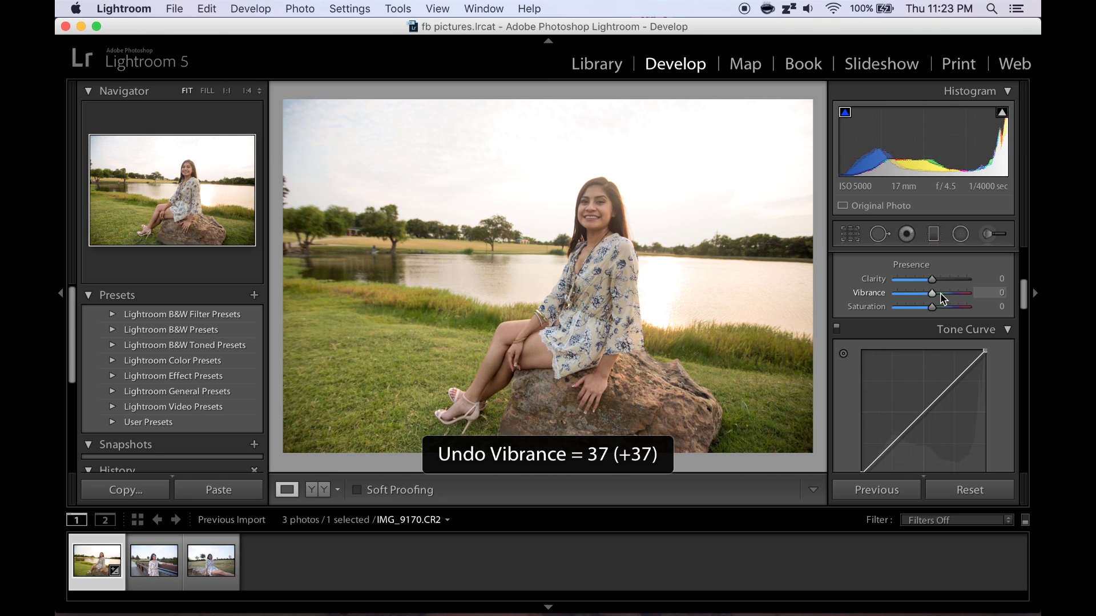
drag(930, 307, 939, 307)
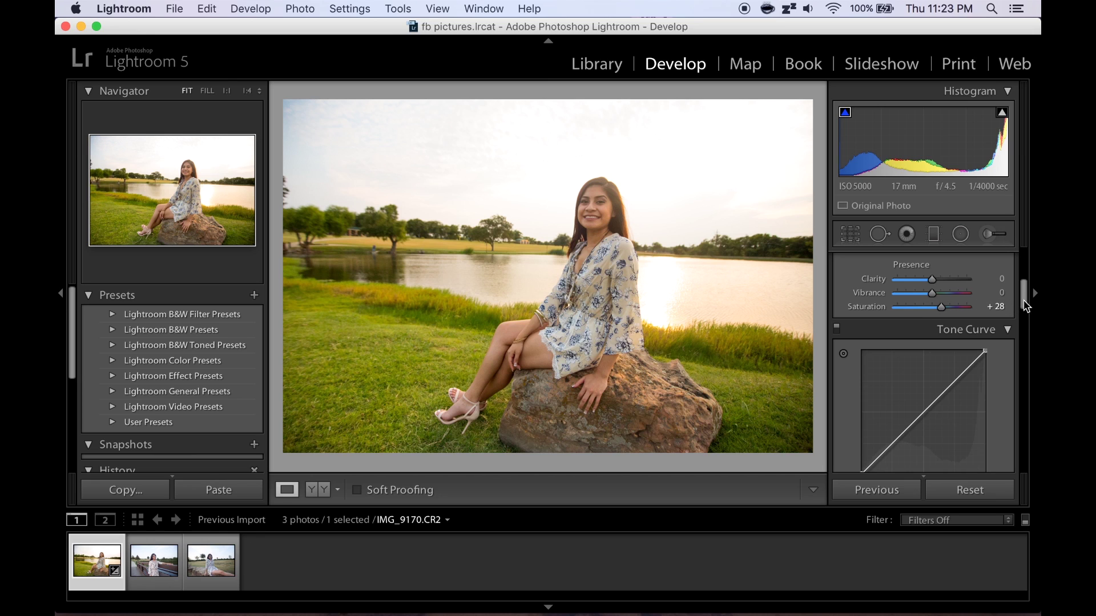
mouse_move(1025, 307)
mouse_down()
mouse_move(1027, 323)
mouse_move(1024, 306)
mouse_up()
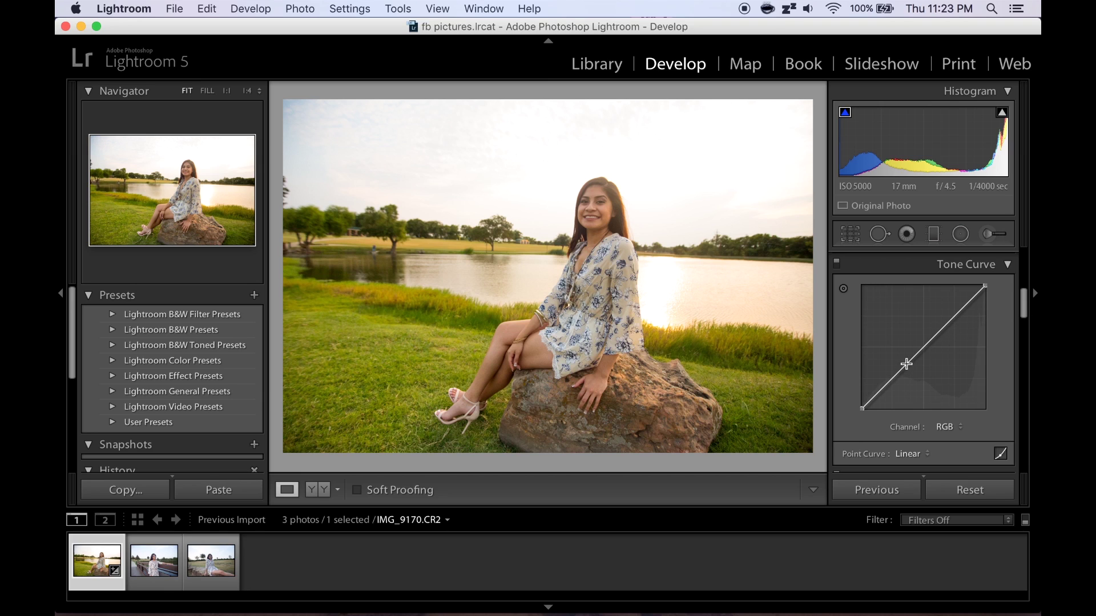
Step: Add tone curve points at 38.4/34.5 and 66.7/64.3 for a custom point curve
drag(906, 363, 910, 367)
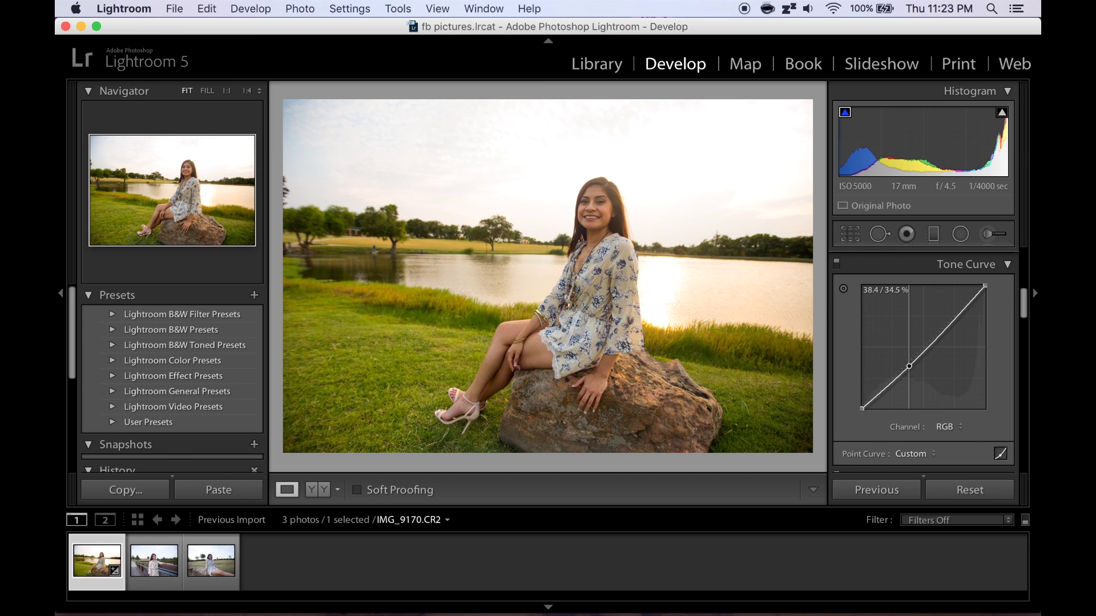
drag(945, 329, 944, 332)
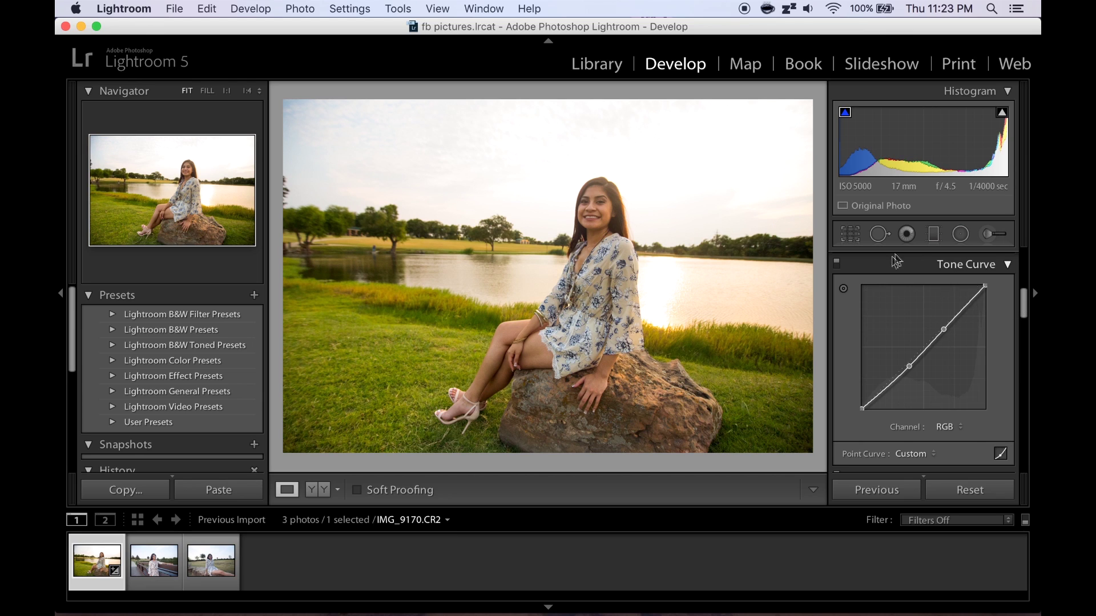
drag(1024, 305, 1015, 345)
Step: Bring the Detail panel (Sharpening 25, Luminance 0) into view and dismiss the startup-disk-full alert
scroll(1014, 345, up, 10)
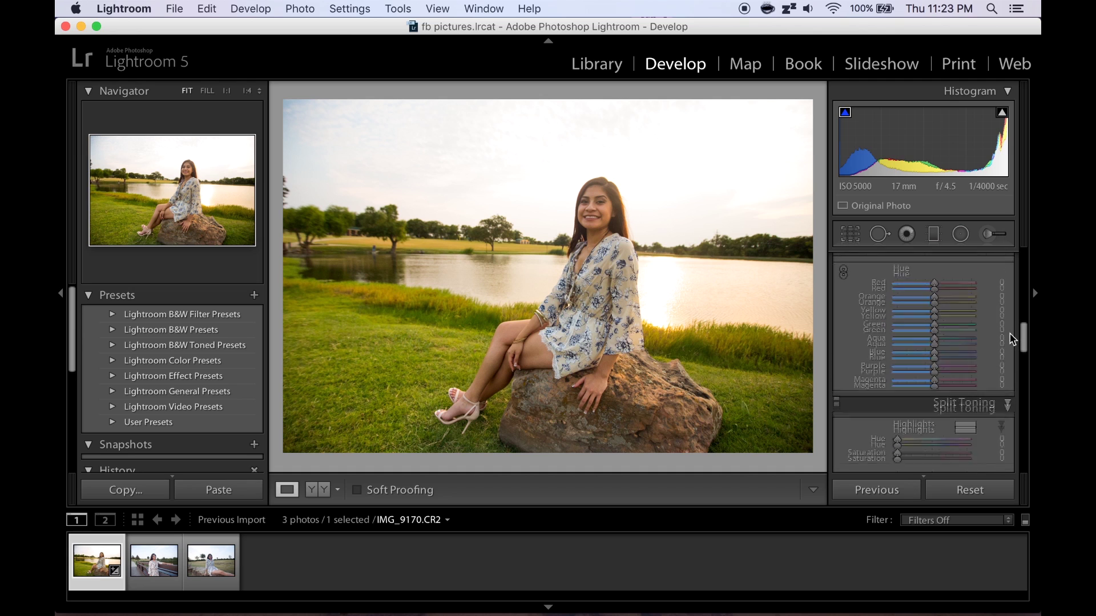
scroll(1007, 337, down, 6)
scroll(1007, 337, down, 8)
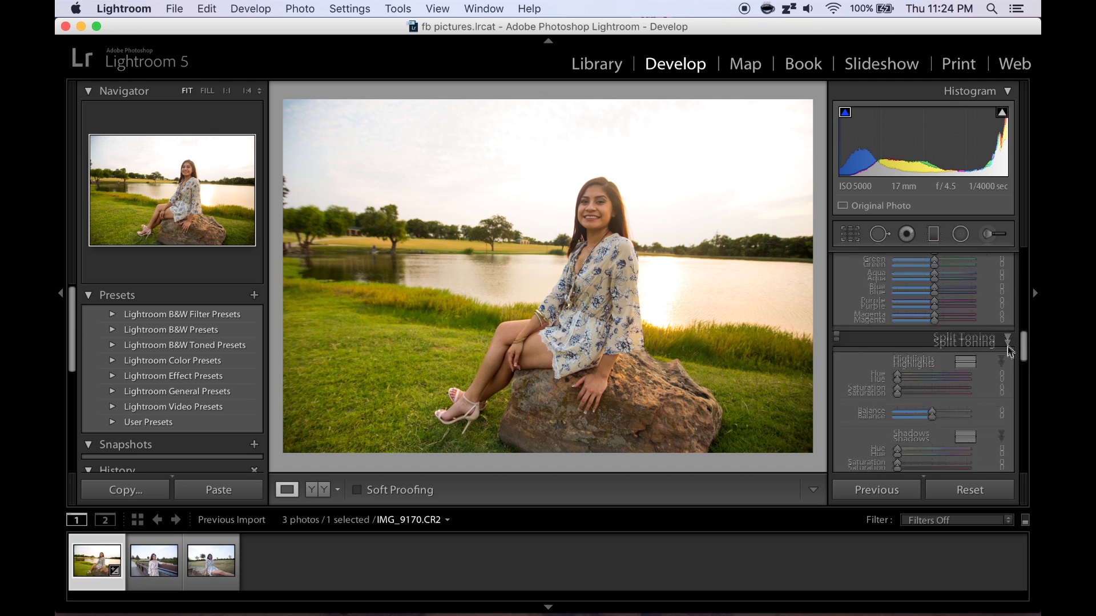
scroll(1008, 394, down, 3)
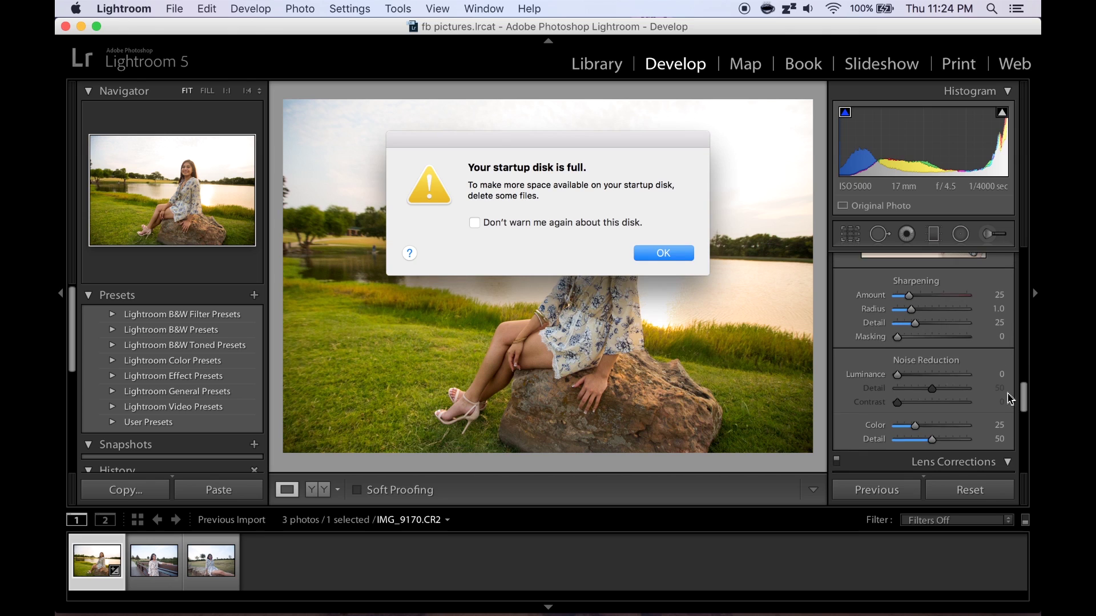
click(675, 251)
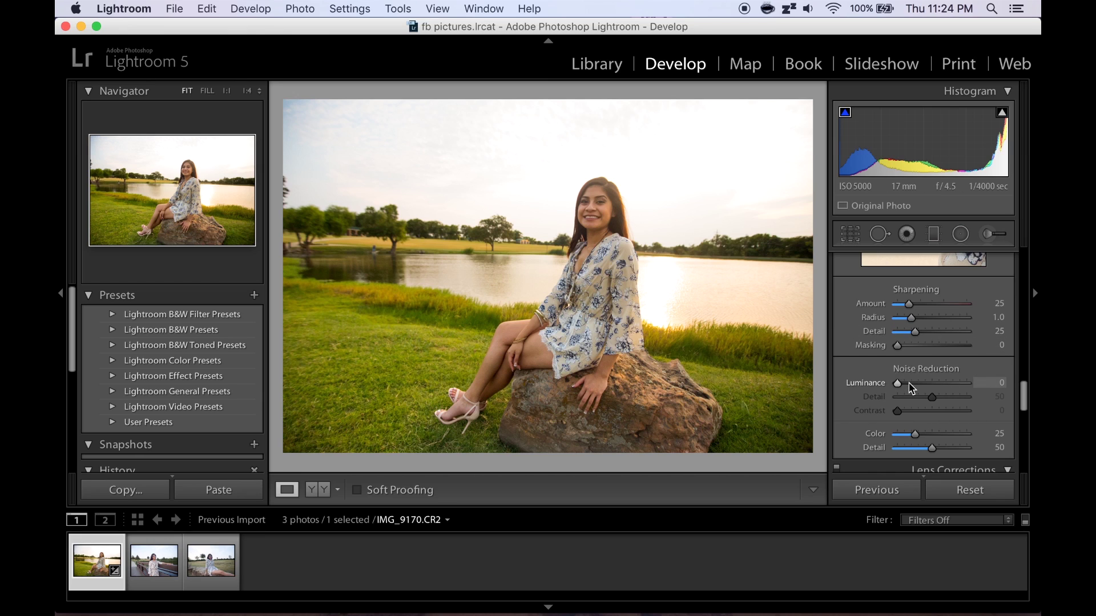
click(596, 201)
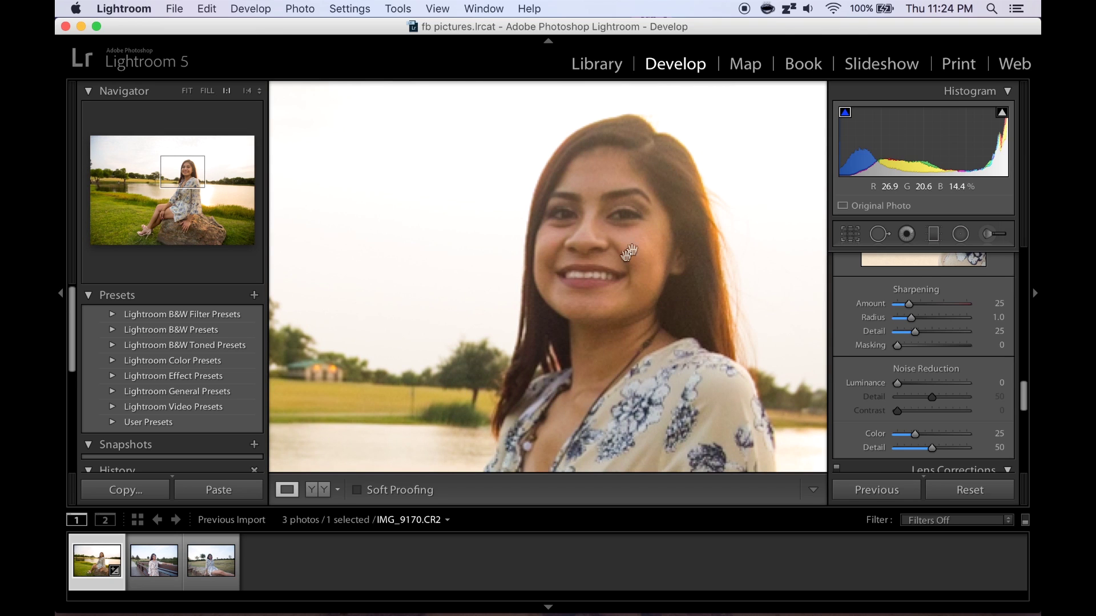
Step: Raise Luminance noise reduction to 36, checking her face at 1:1 before returning to Fit
click(616, 248)
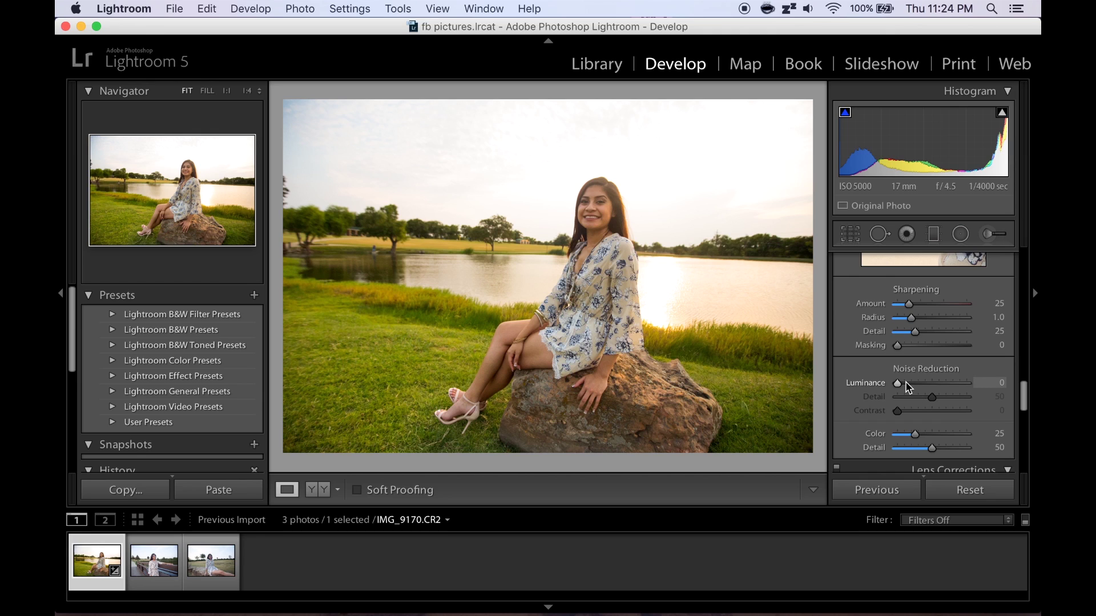
drag(906, 383, 908, 385)
drag(916, 386, 918, 386)
click(605, 220)
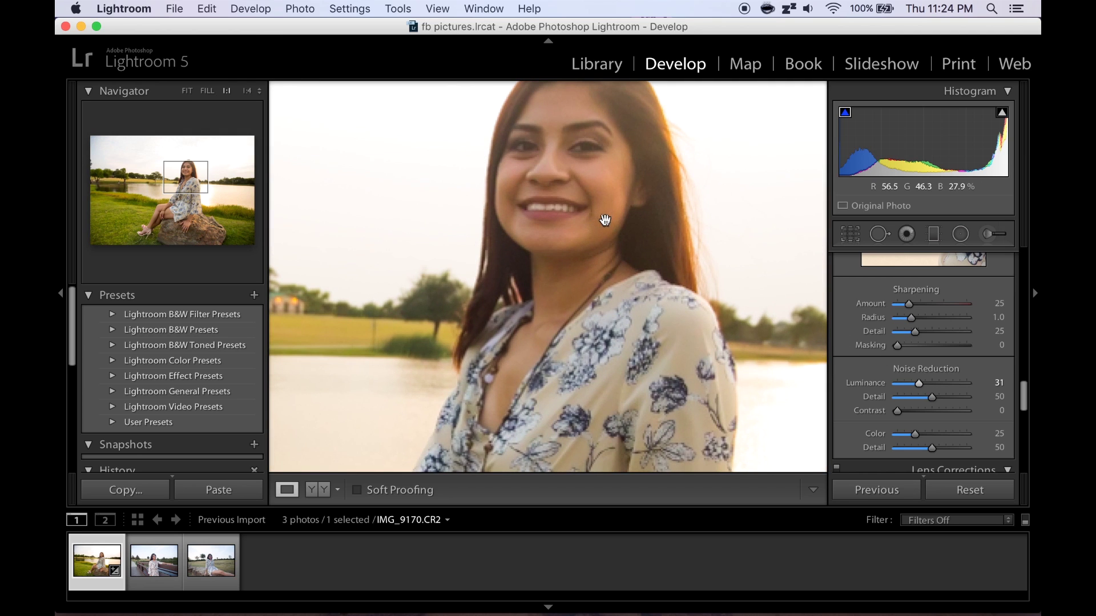
drag(628, 201, 628, 253)
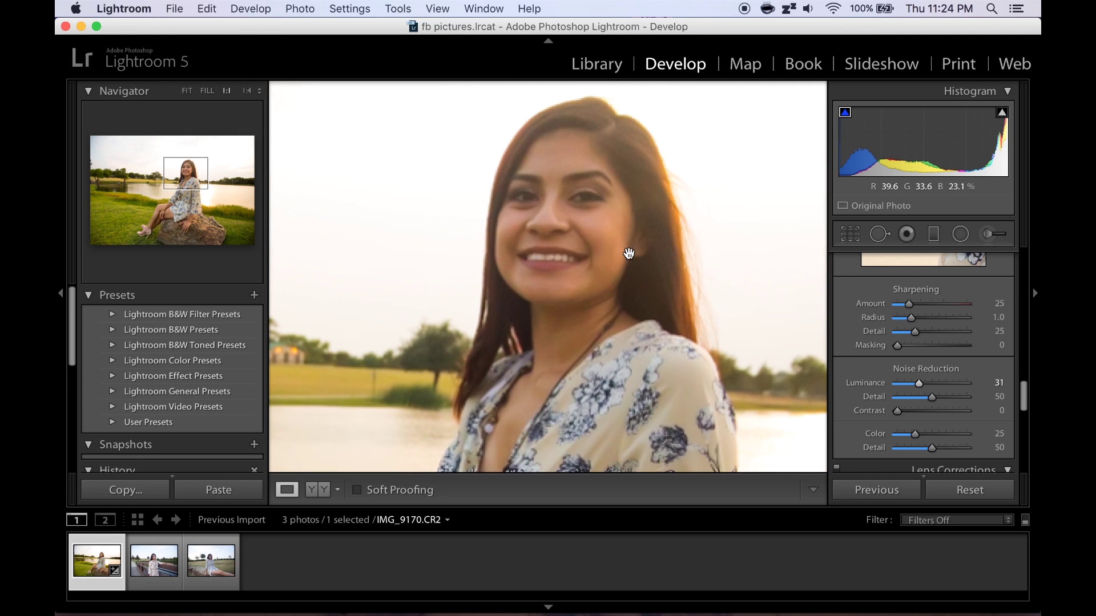
click(629, 253)
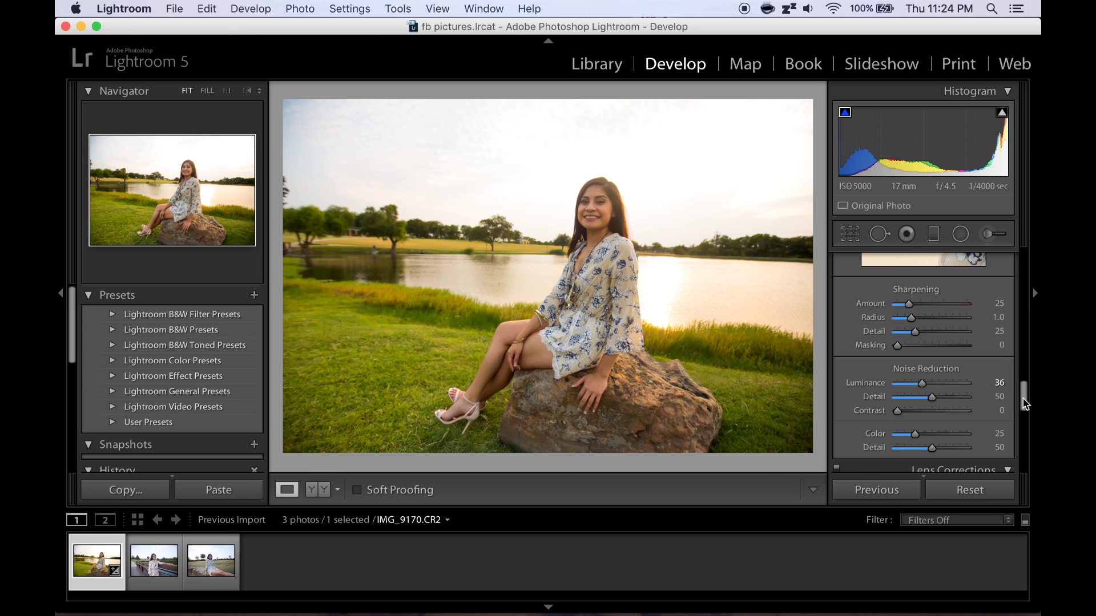
Step: Enable the Canon EF-S 17-85mm f/4-5.6 IS USM lens profile with Vignetting set to 0
drag(1024, 404, 1026, 437)
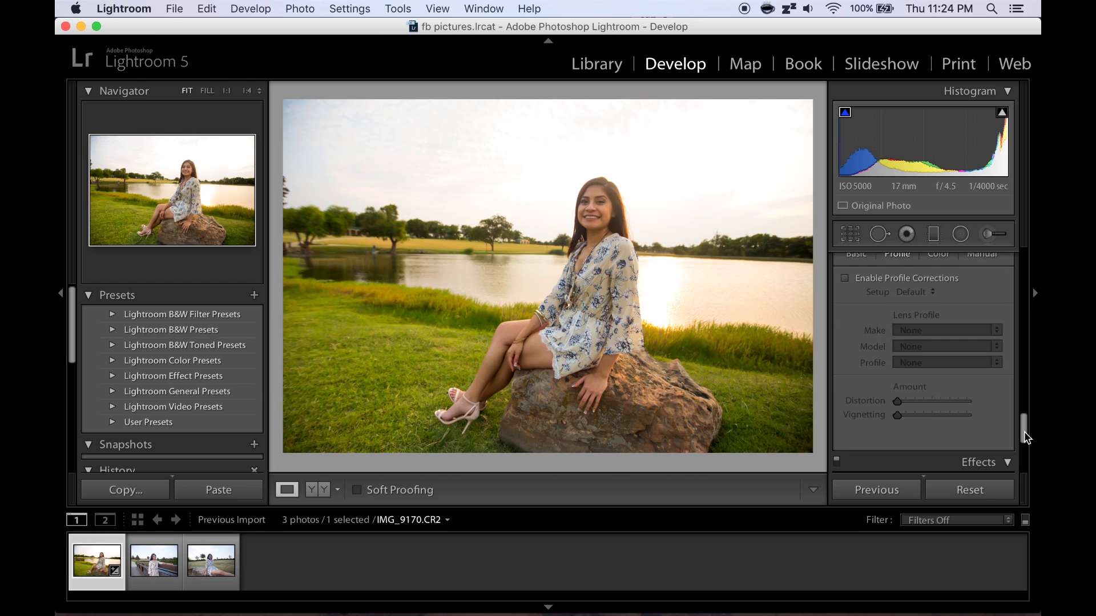
click(844, 290)
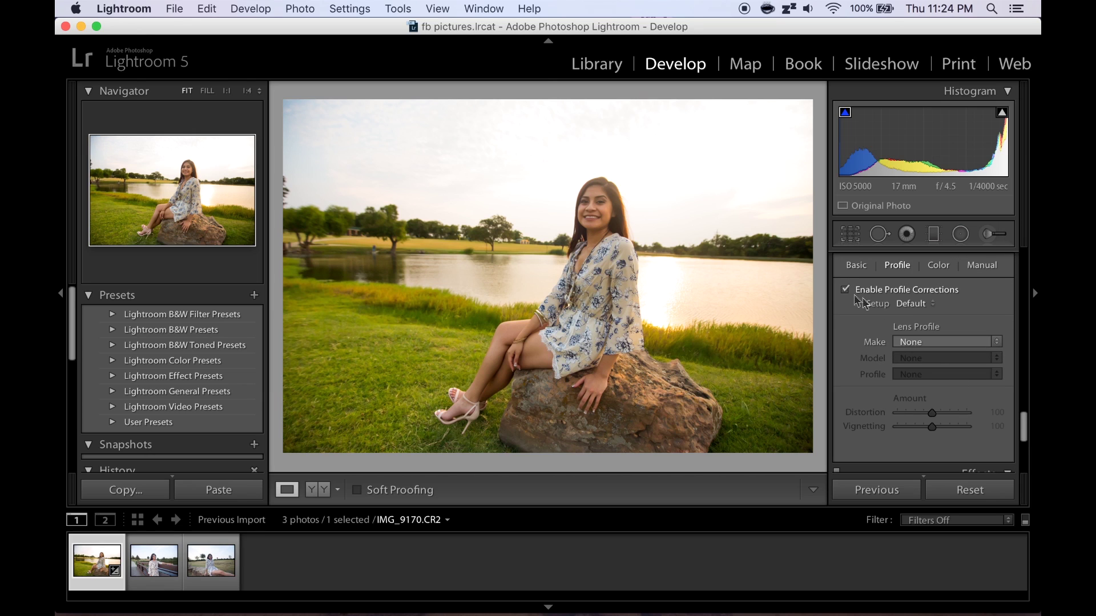
click(952, 342)
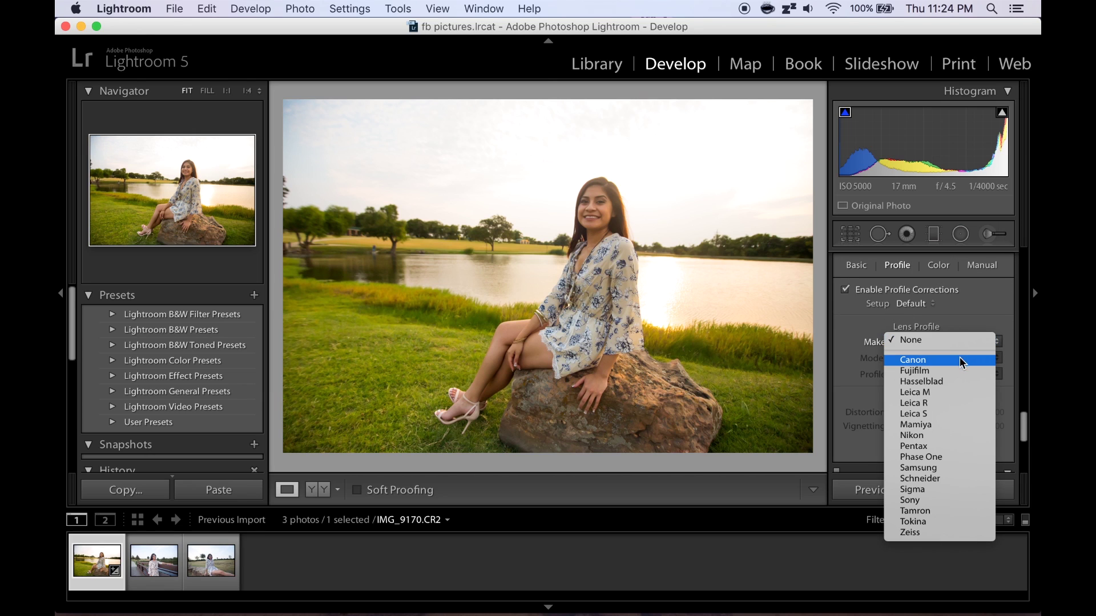
click(960, 359)
click(967, 359)
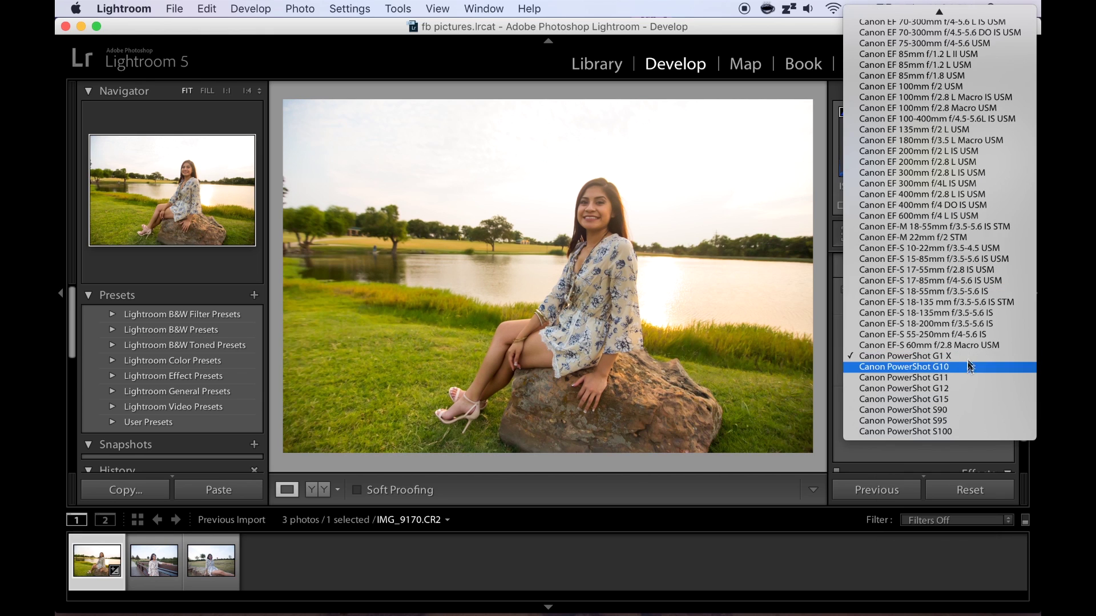
click(993, 281)
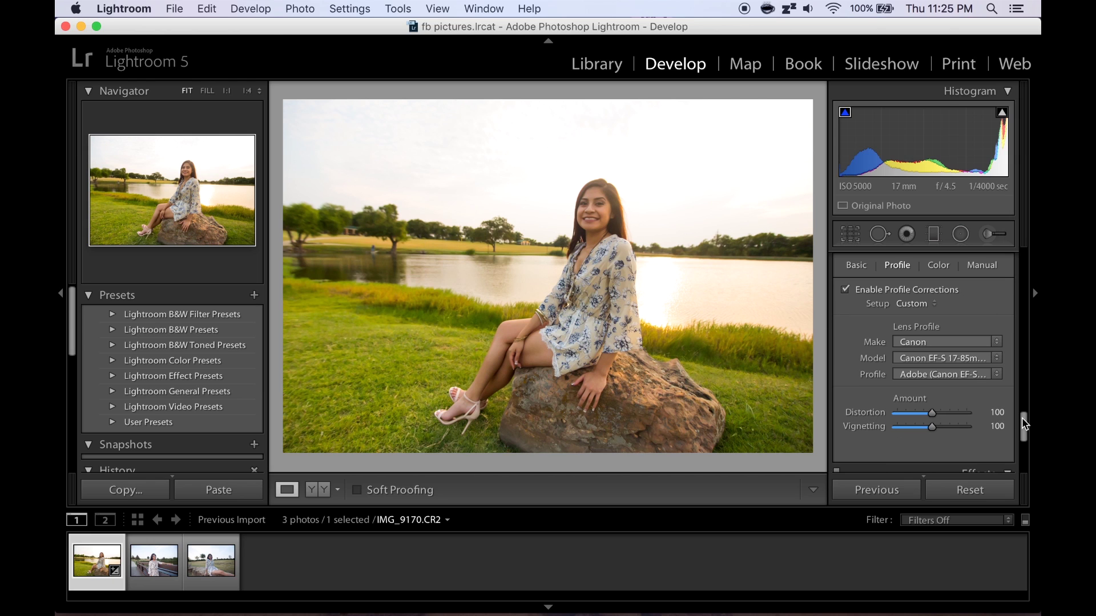
drag(935, 428, 816, 423)
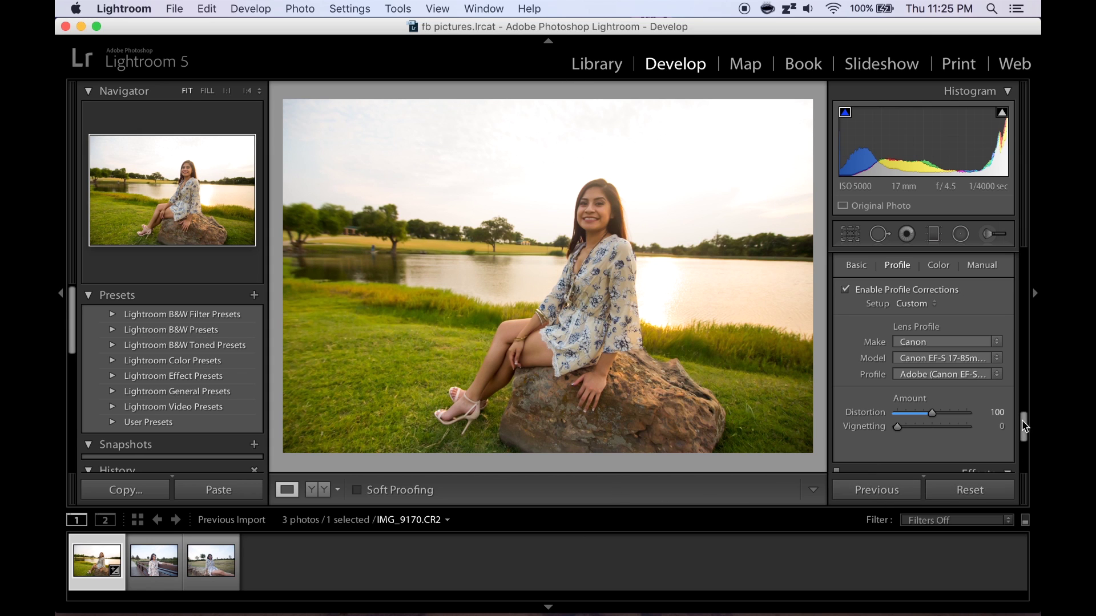
drag(1024, 427, 1003, 345)
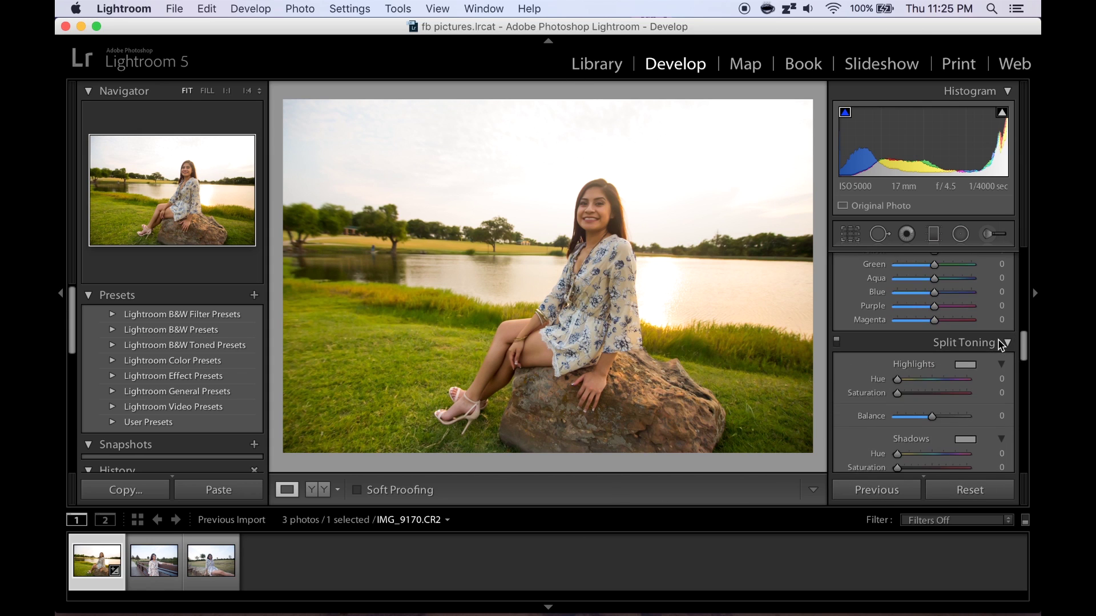
Step: In the Basic panel, set Contrast to +23 and Exposure to +0.05
scroll(1003, 346, up, 10)
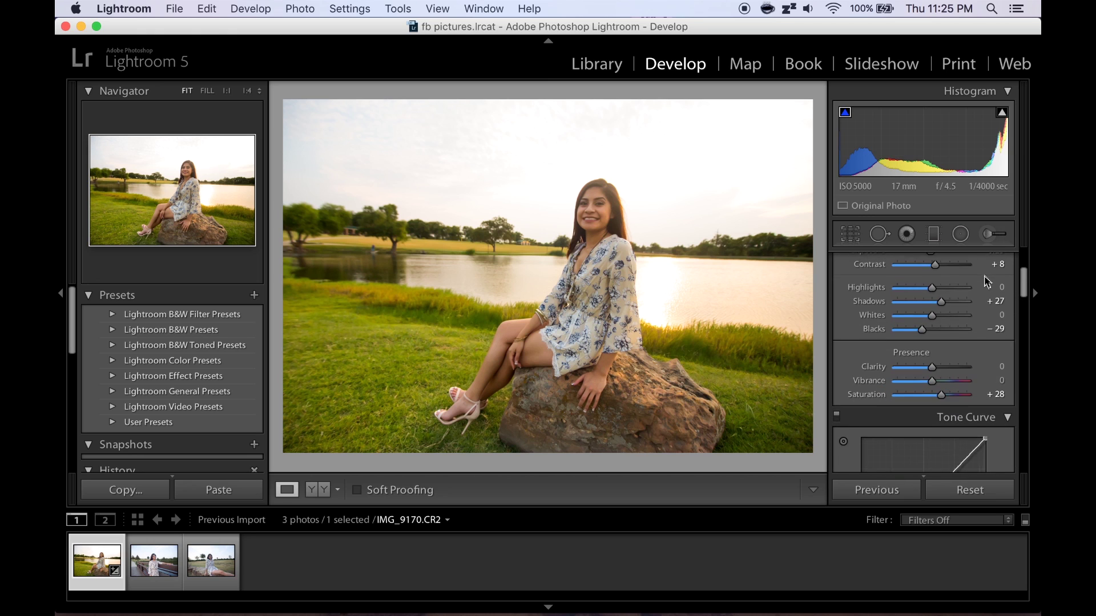
scroll(987, 281, up, 5)
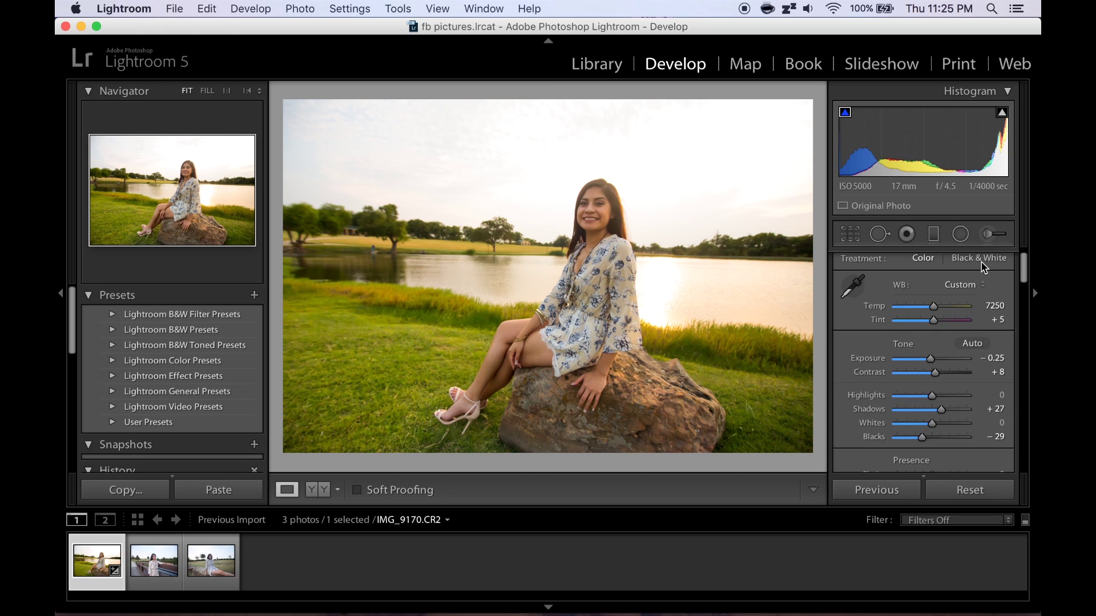
scroll(982, 264, up, 2)
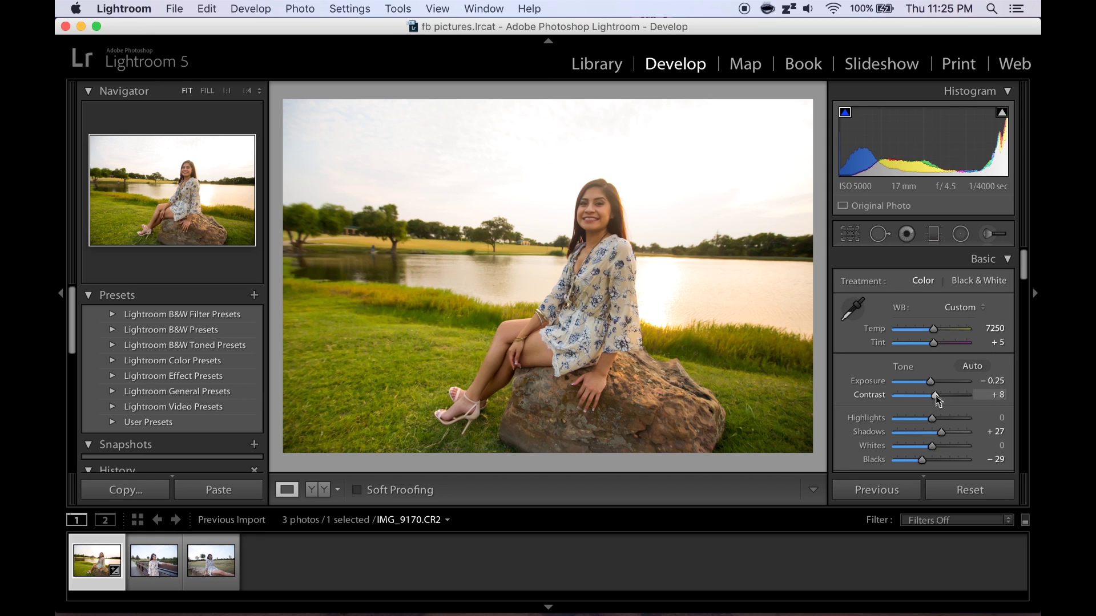
drag(936, 396, 940, 398)
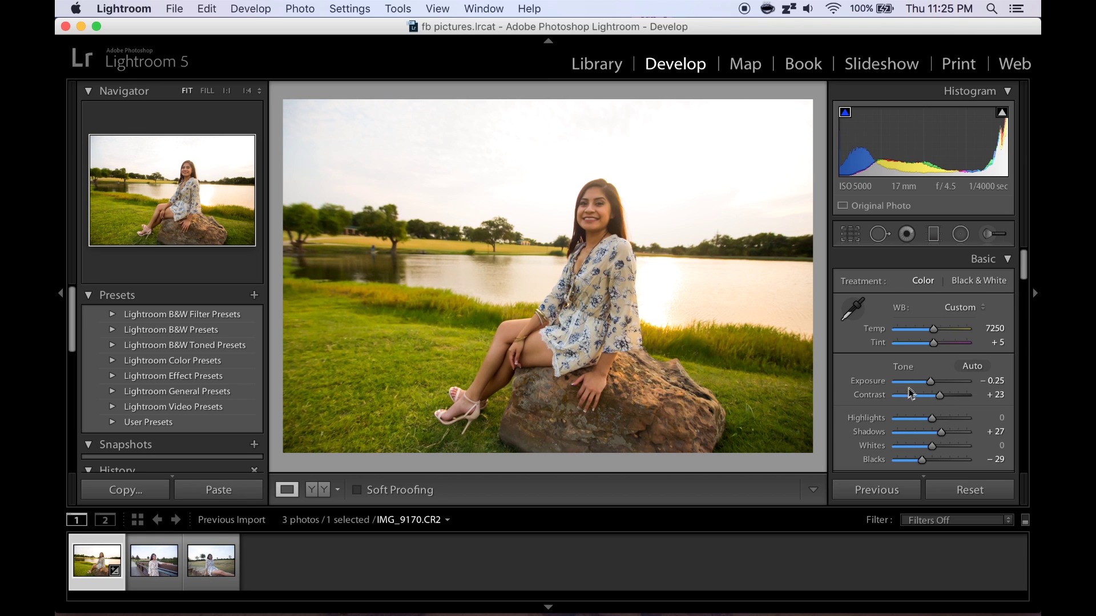
drag(933, 385, 936, 387)
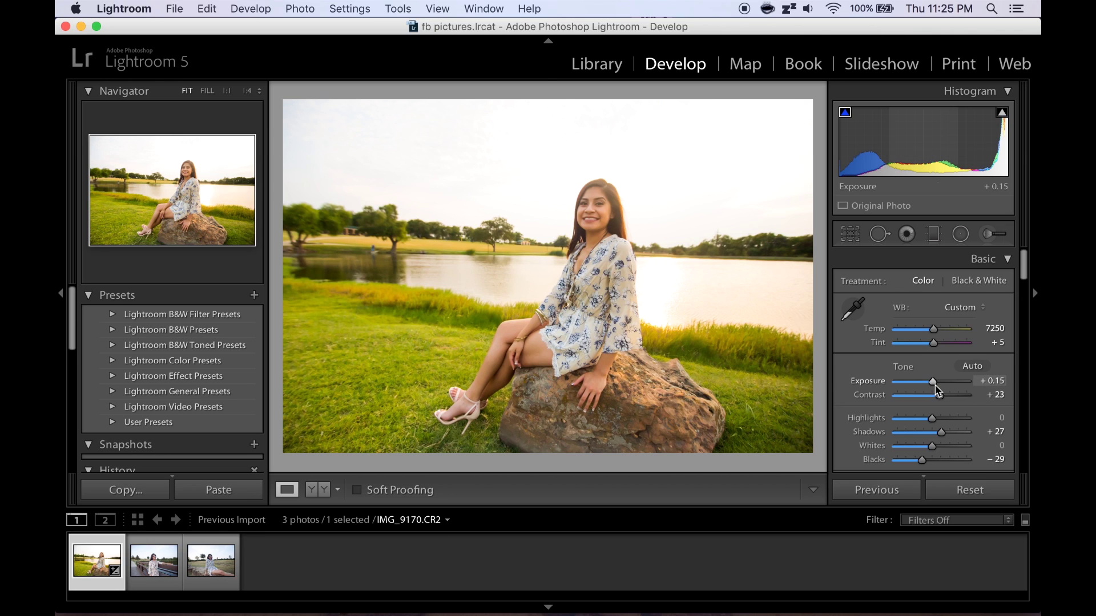
drag(936, 382, 934, 382)
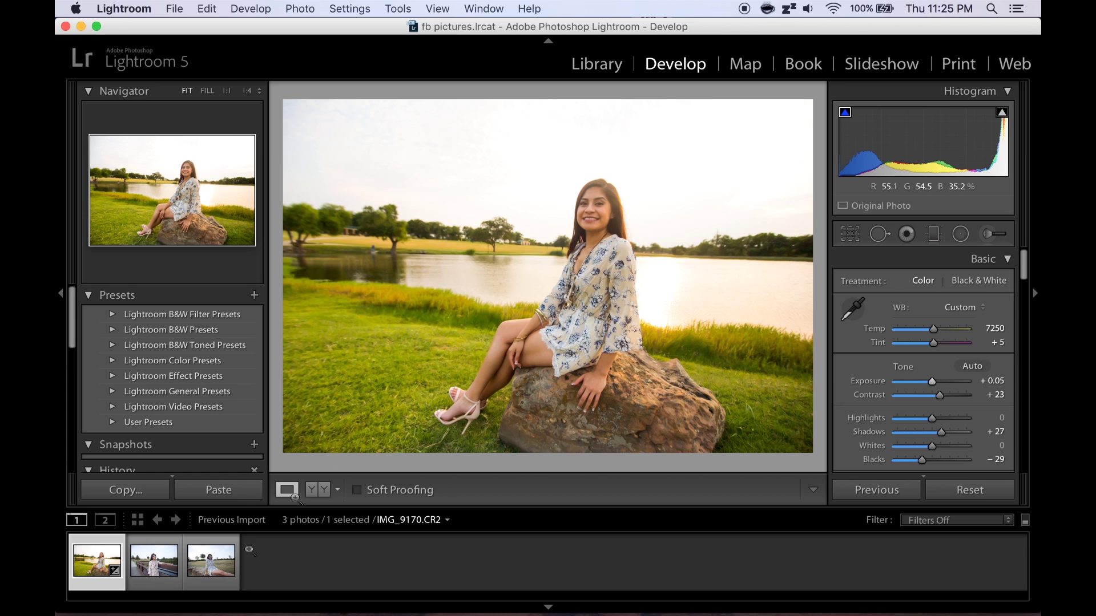
Step: Switch to the bridge portrait IMG_9186-2.CR2, inspect her face at 1:1, then return to Fit
click(154, 577)
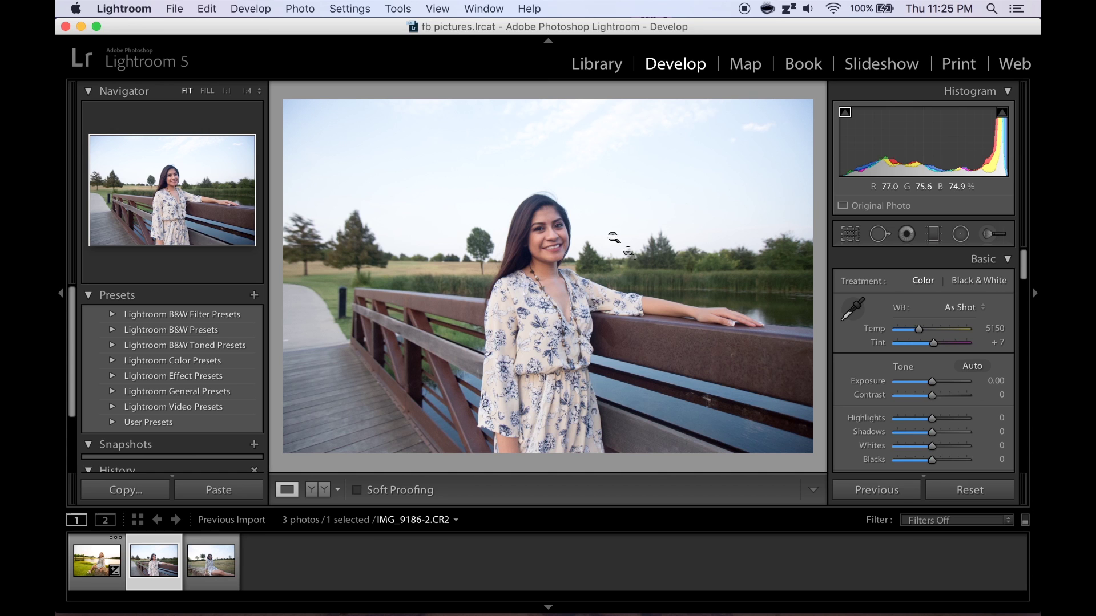
click(522, 222)
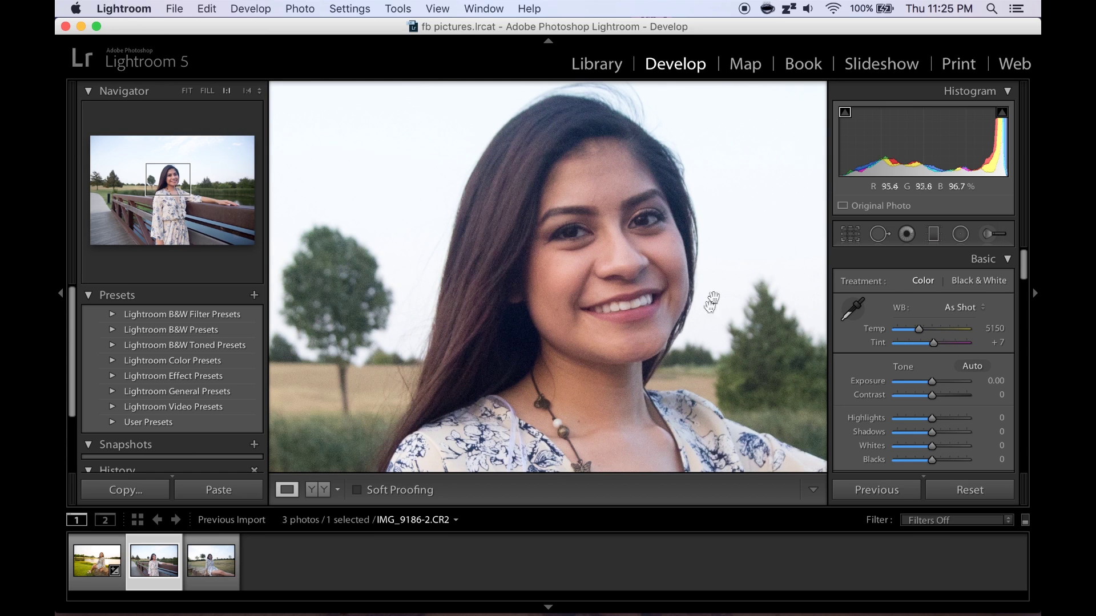
click(600, 377)
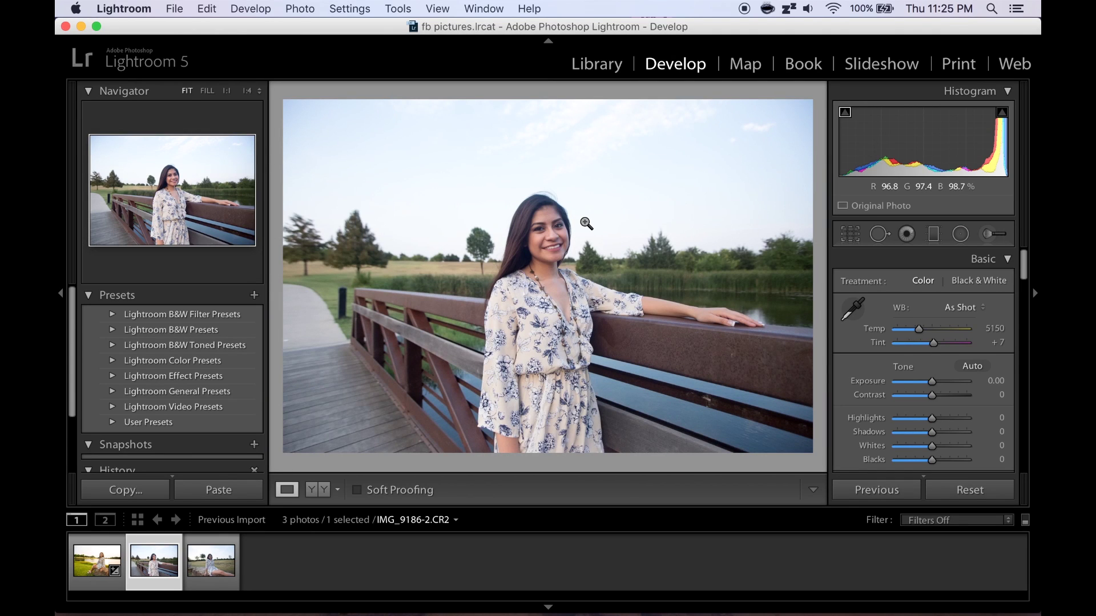